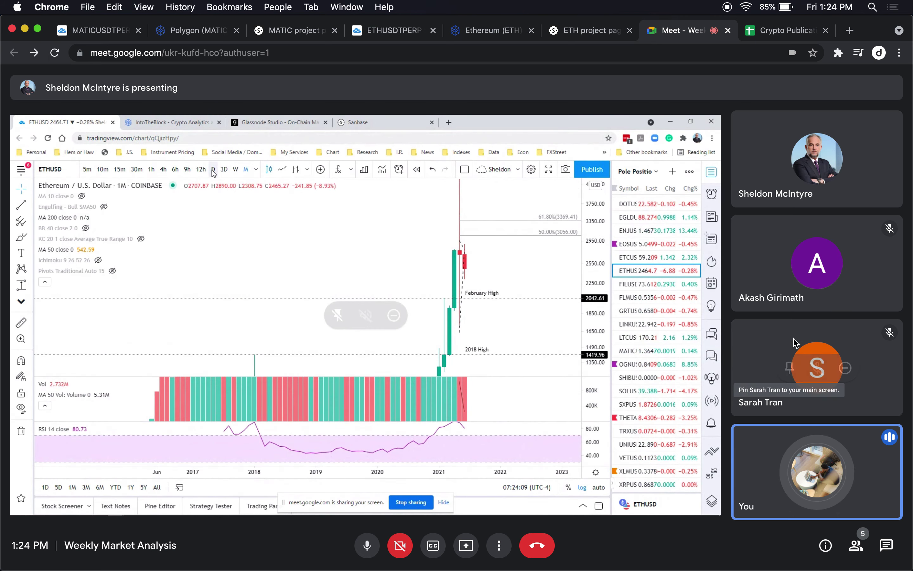
Present your entire screen in Google Meet, taking over as main presenter from the other participant.
left_click(467, 548)
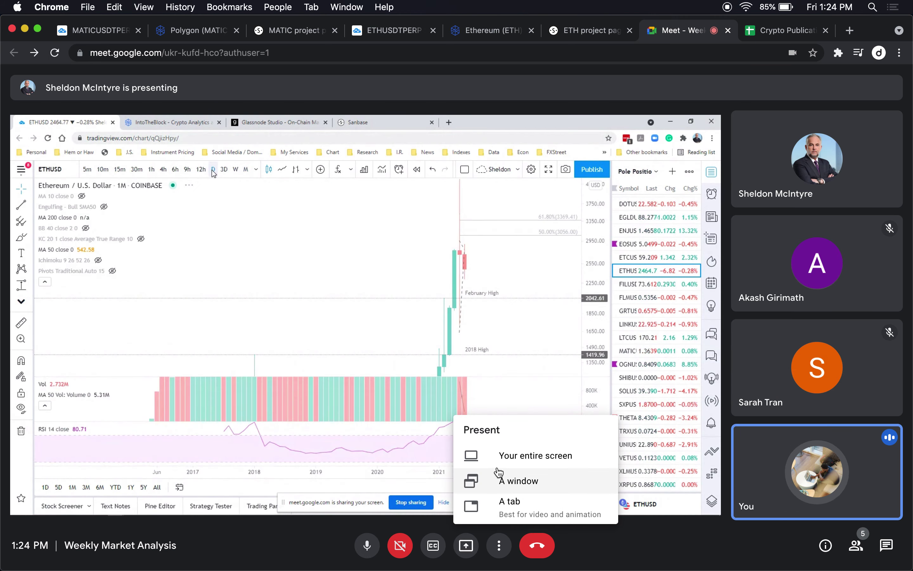
left_click(536, 455)
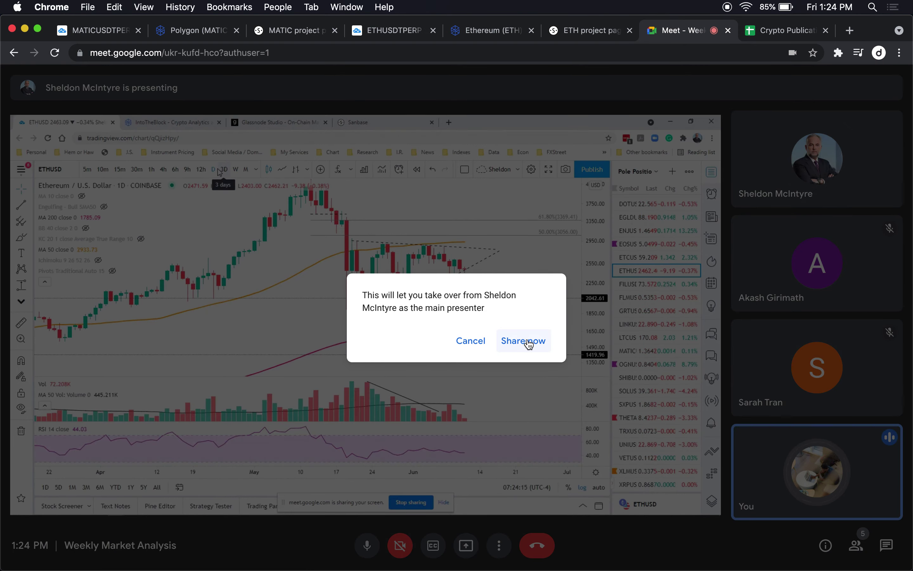
left_click(520, 339)
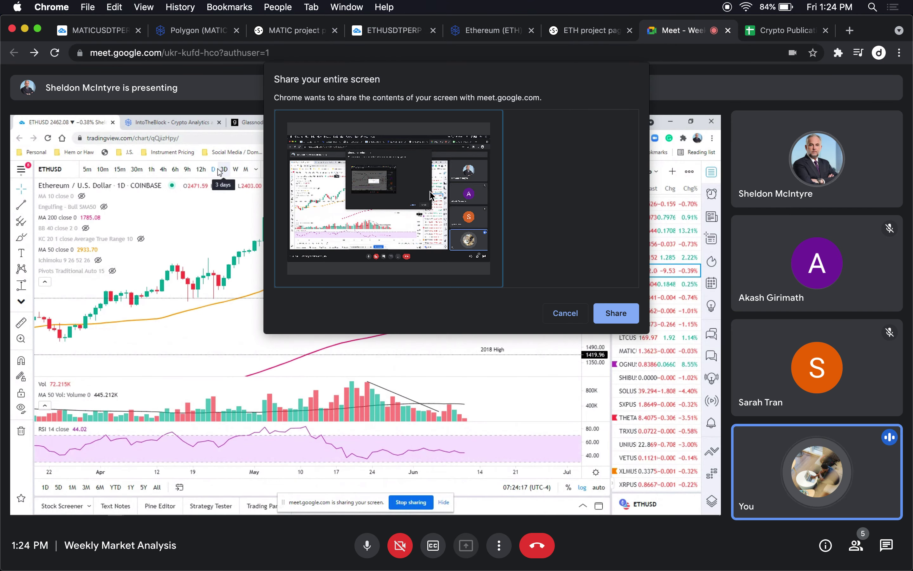
left_click(619, 314)
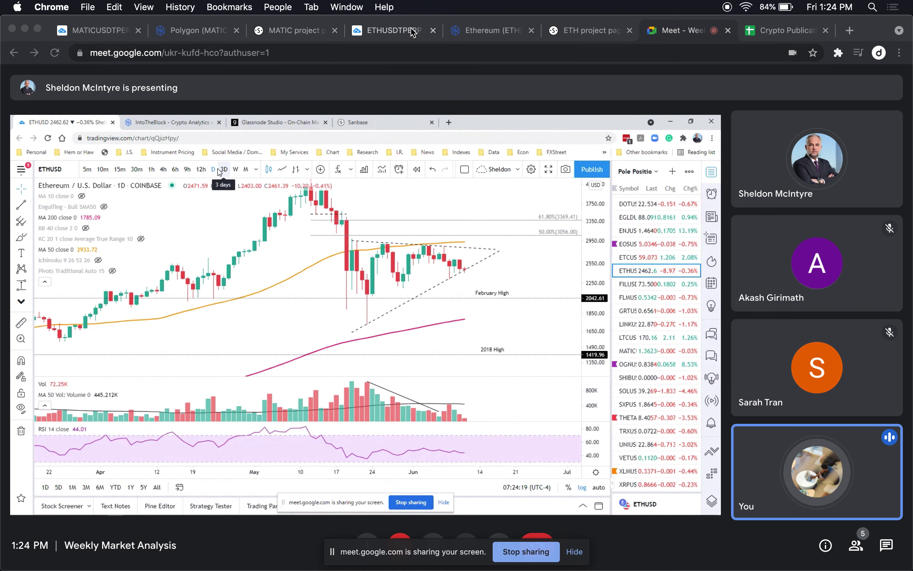
Bring up the ETHUSDTPERP 12h chart tab and hide the screen-sharing notice.
left_click(392, 30)
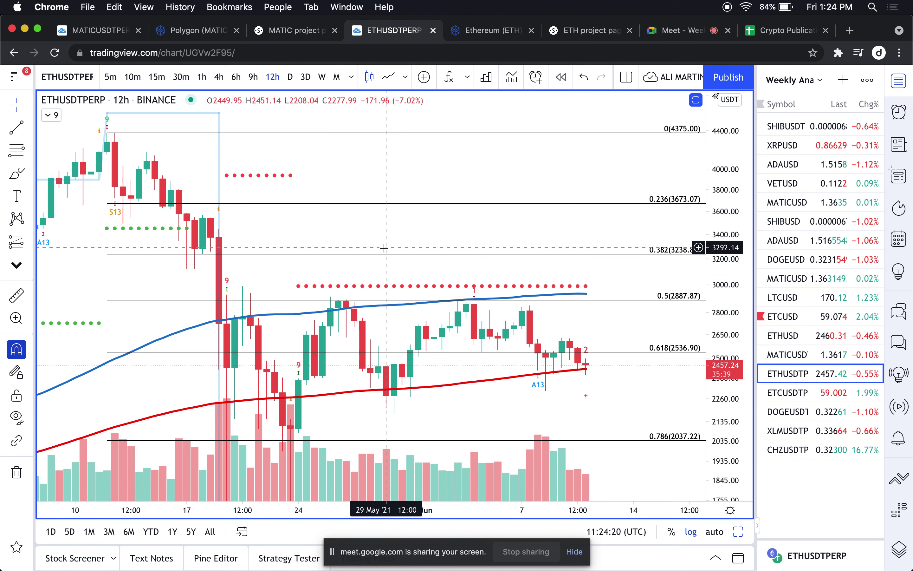
scroll(380, 298, "down", 3)
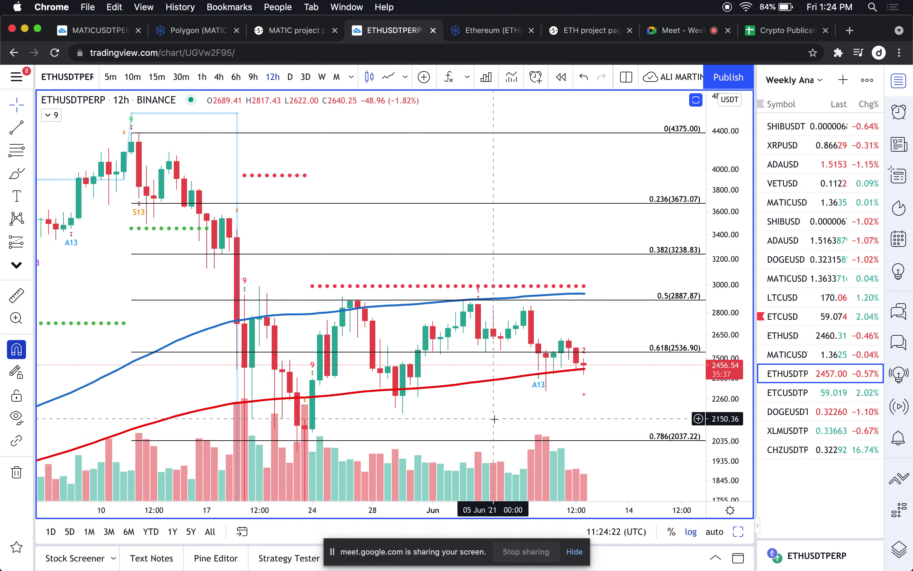
left_click(577, 555)
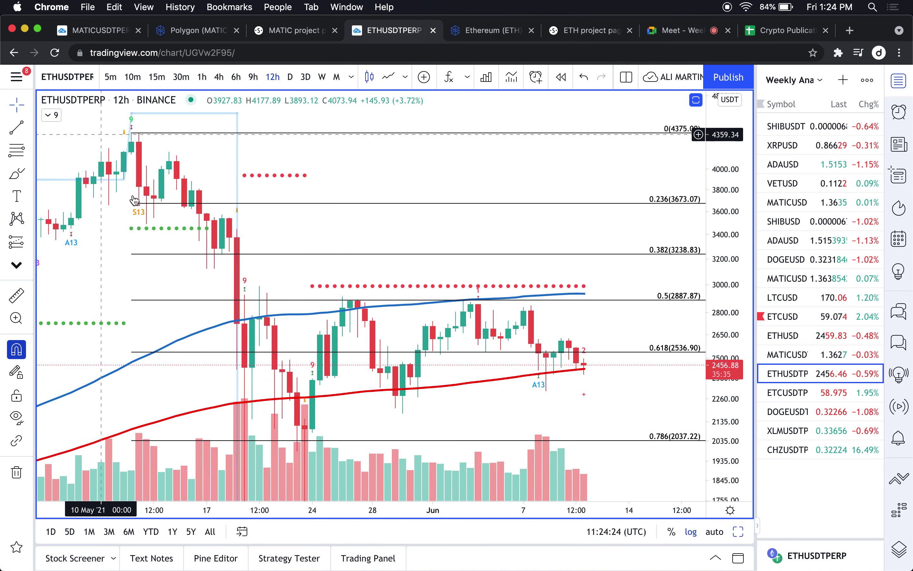
scroll(271, 374, "down", 2)
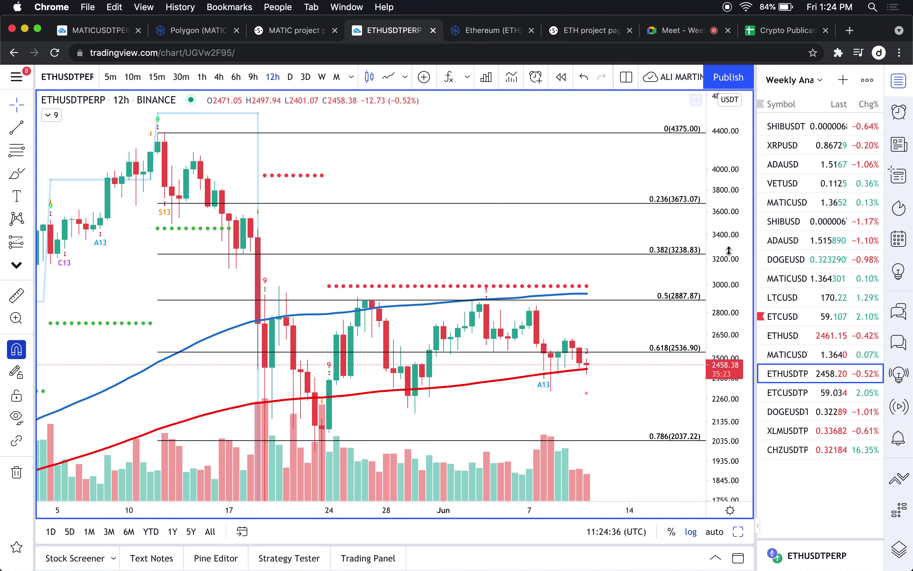
Compress the price scale and pan out to show history from January 2021 with the triangle.
left_click_drag(718, 264, 718, 277)
left_click_drag(664, 381, 585, 347)
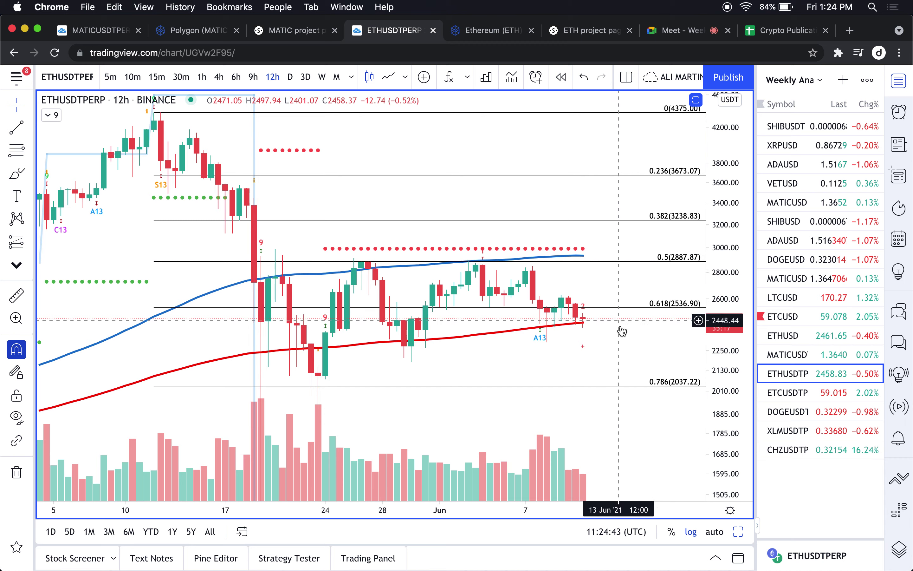
left_click_drag(722, 309, 721, 318)
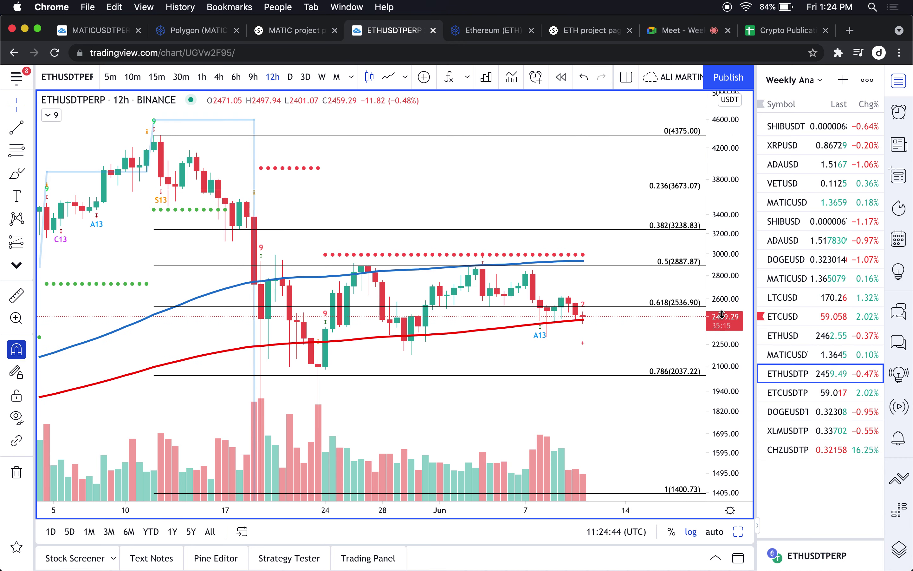
scroll(576, 401, "right", 1)
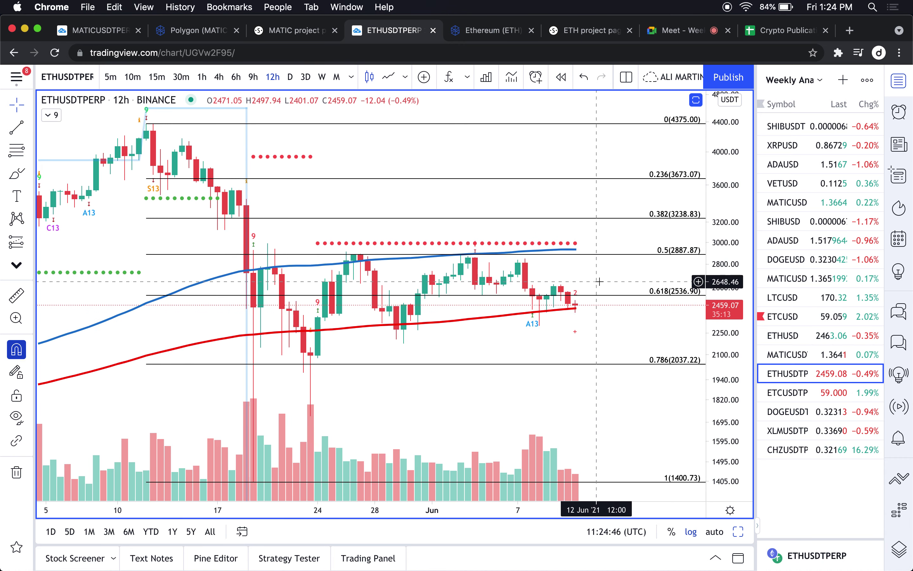
left_click_drag(598, 316, 597, 309)
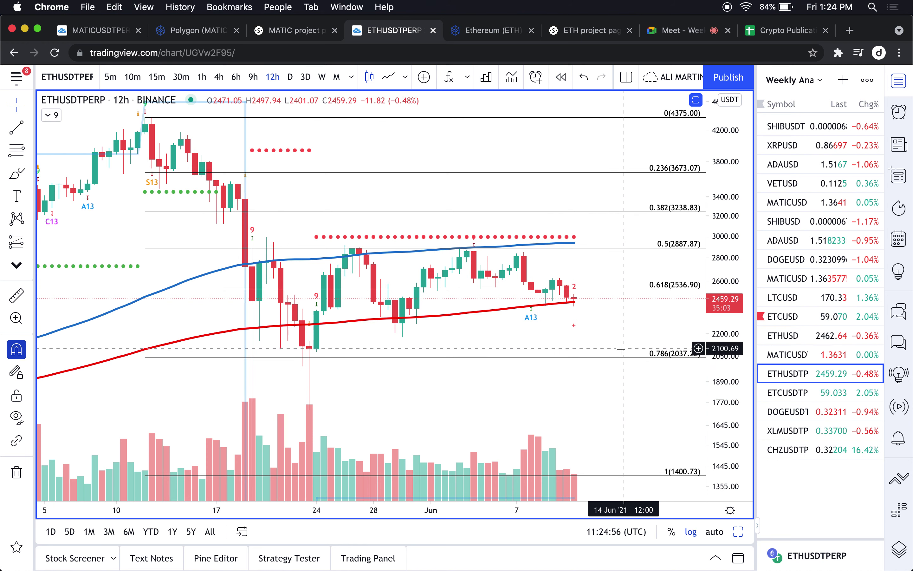
scroll(614, 392, "down", 2)
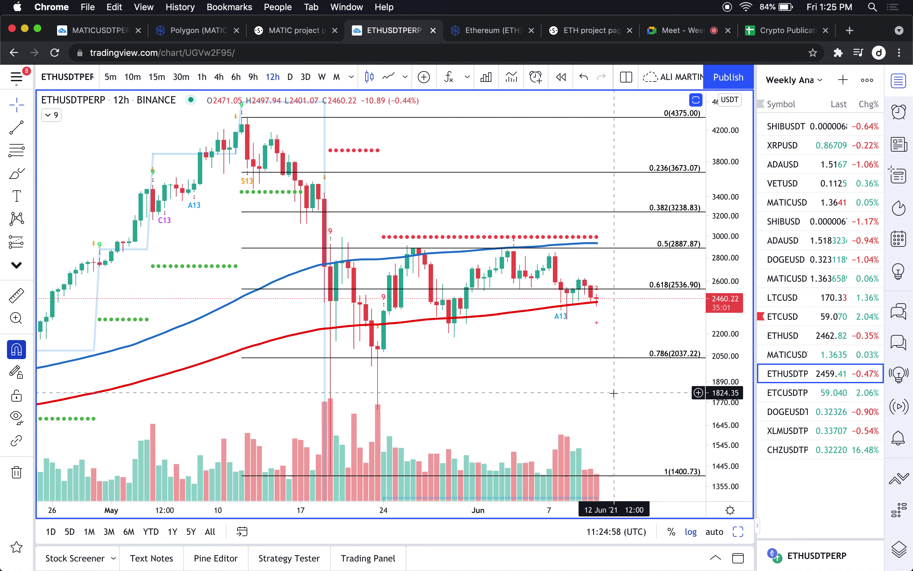
scroll(614, 392, "down", 5)
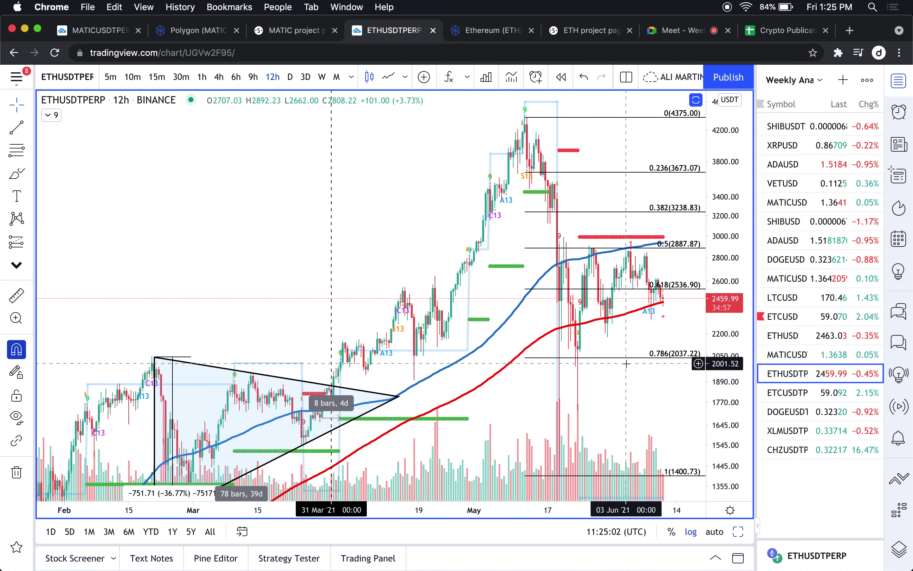
scroll(628, 361, "down", 3)
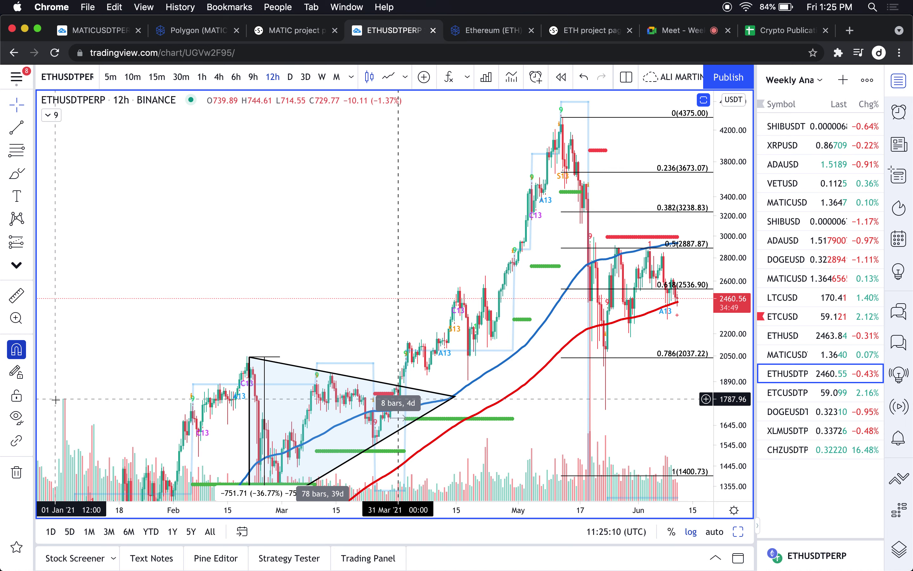
Place a purple horizontal support line at 1612.00 on the chart.
left_click(29, 130)
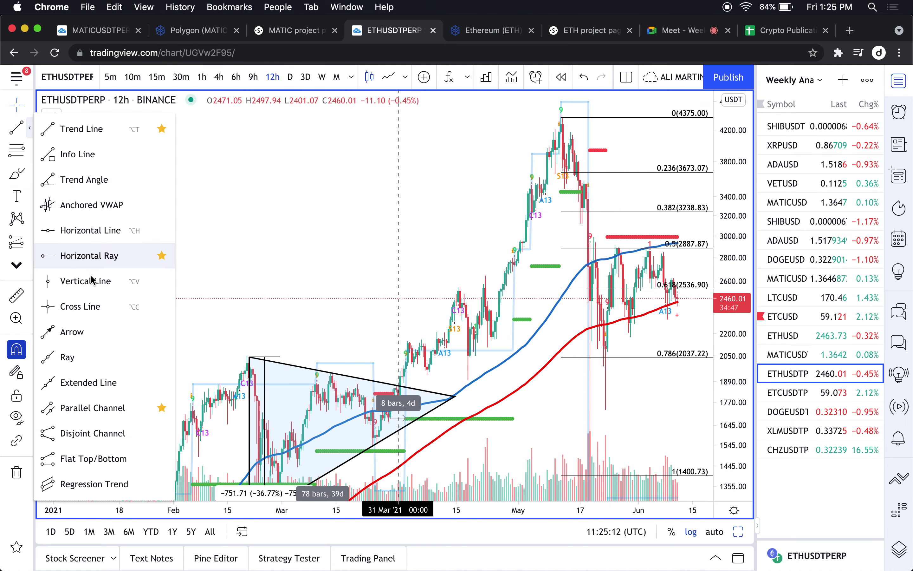
left_click(83, 229)
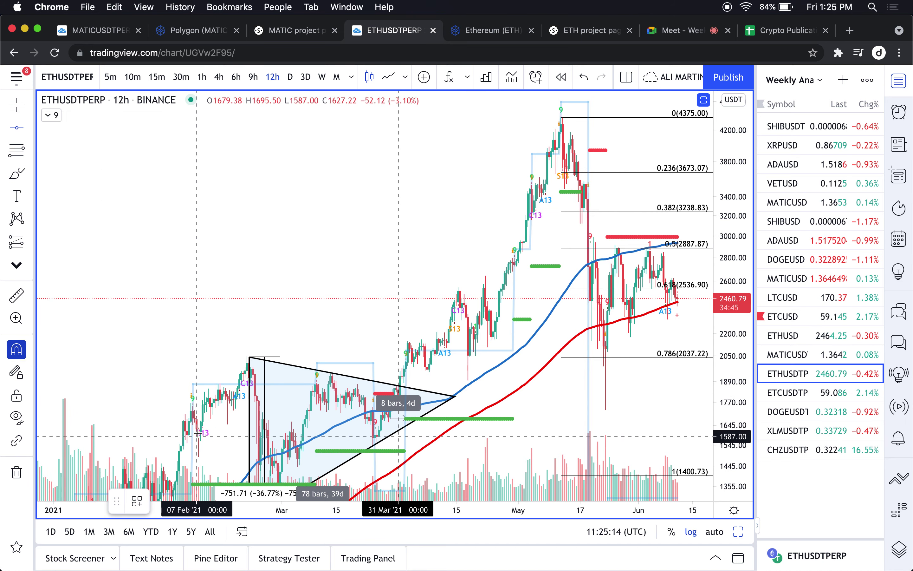
left_click(185, 431)
Dismiss the Max devices warning so the ETHUSDTPERP chart reloads.
scroll(671, 369, "right", 5)
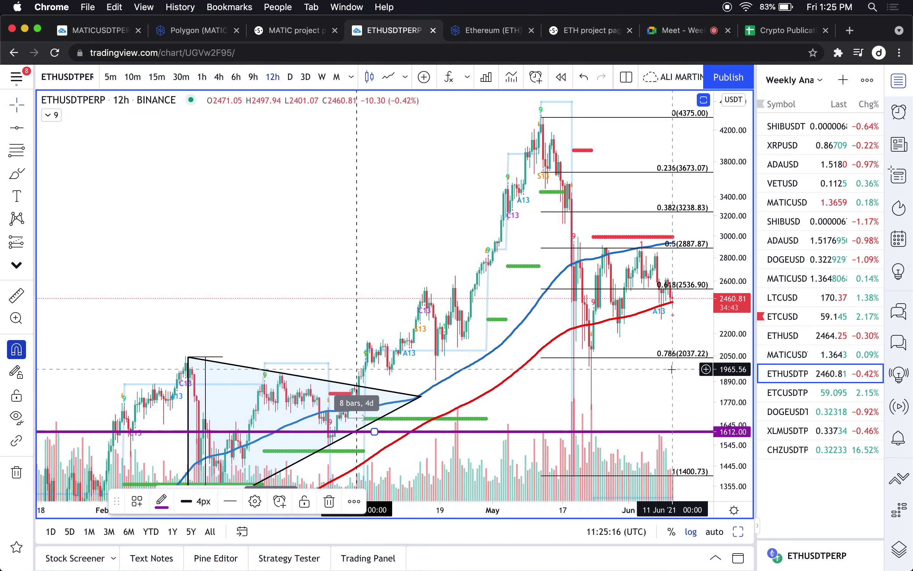
scroll(671, 369, "down", 5)
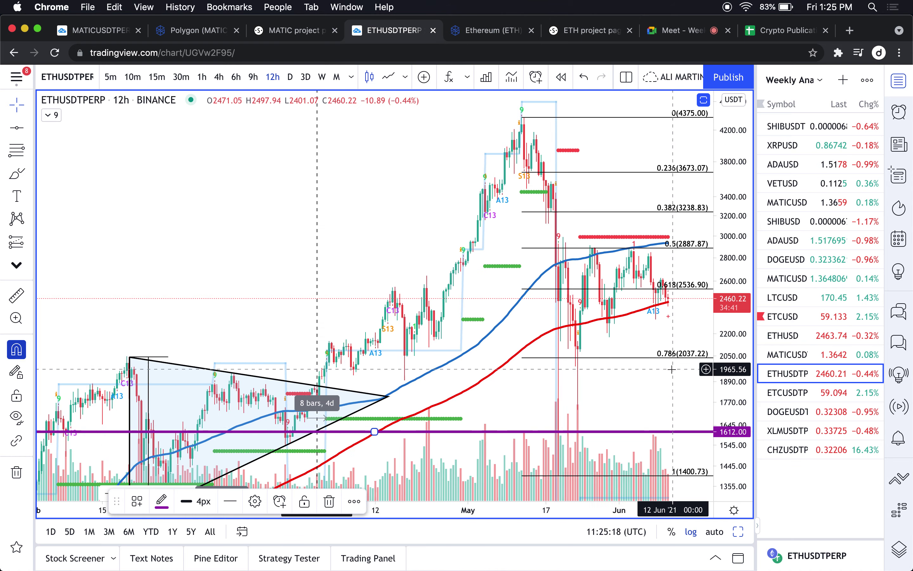
scroll(671, 369, "up", 2)
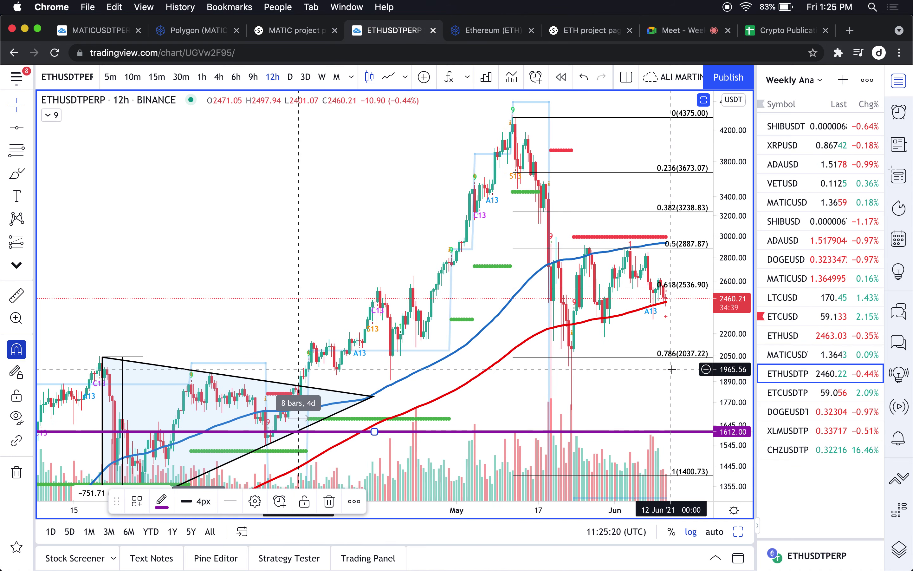
scroll(671, 369, "up", 1)
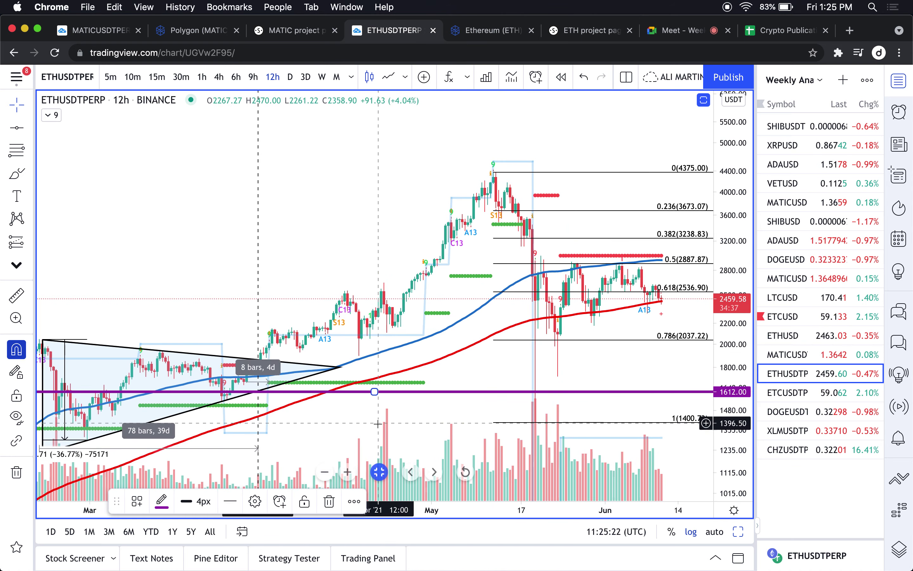
scroll(377, 424, "down", 3)
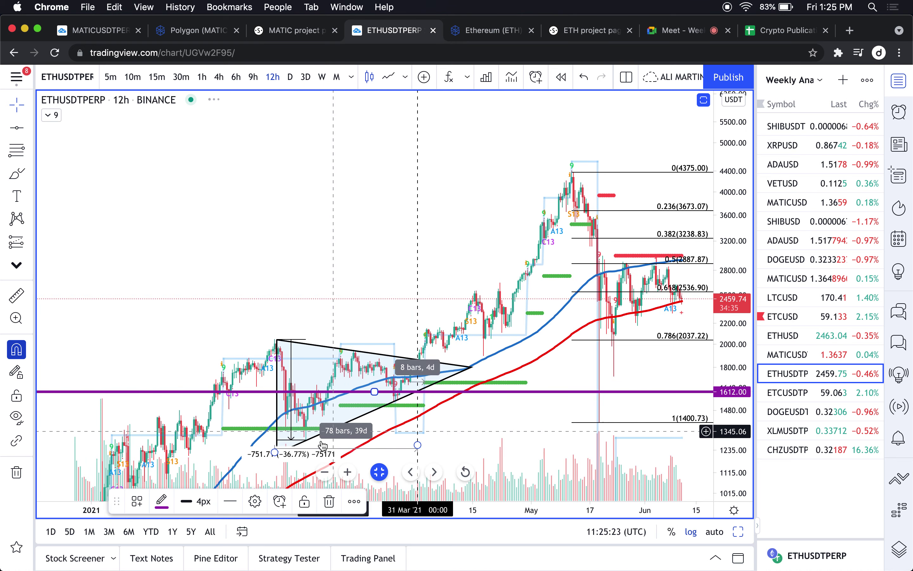
scroll(323, 446, "down", 2)
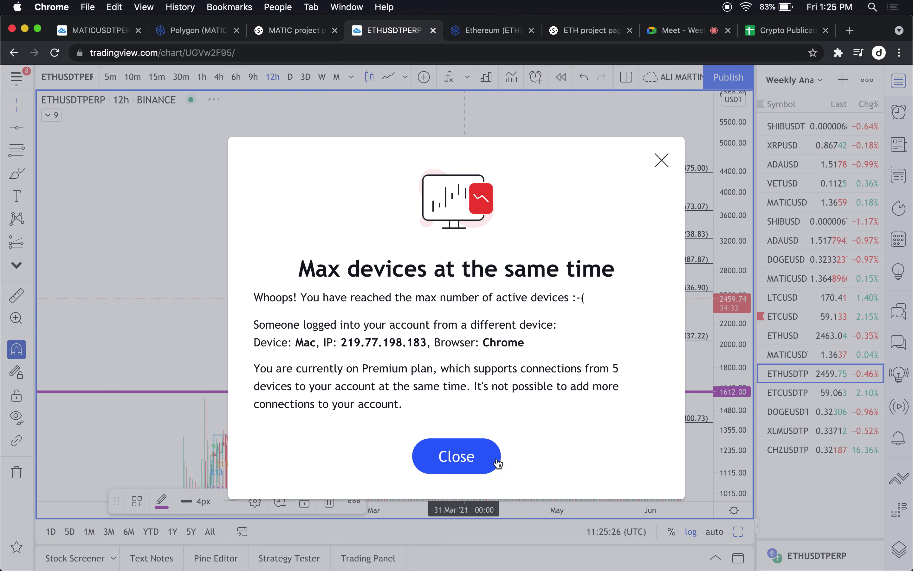
left_click(498, 464)
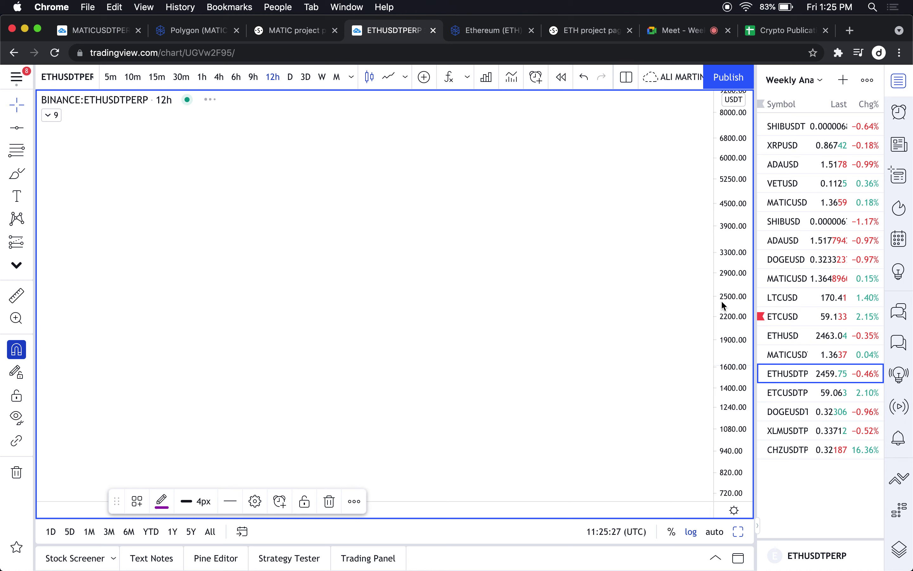
scroll(636, 279, "up", 3)
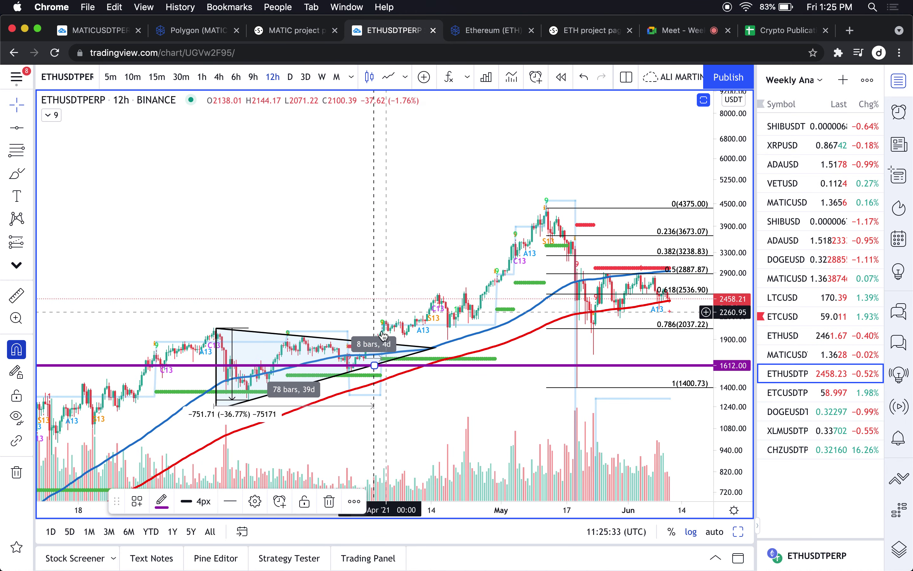
Deselect the trend line and rescale the chart to Feb–Jun with prices about 890–6400.
left_click(379, 374)
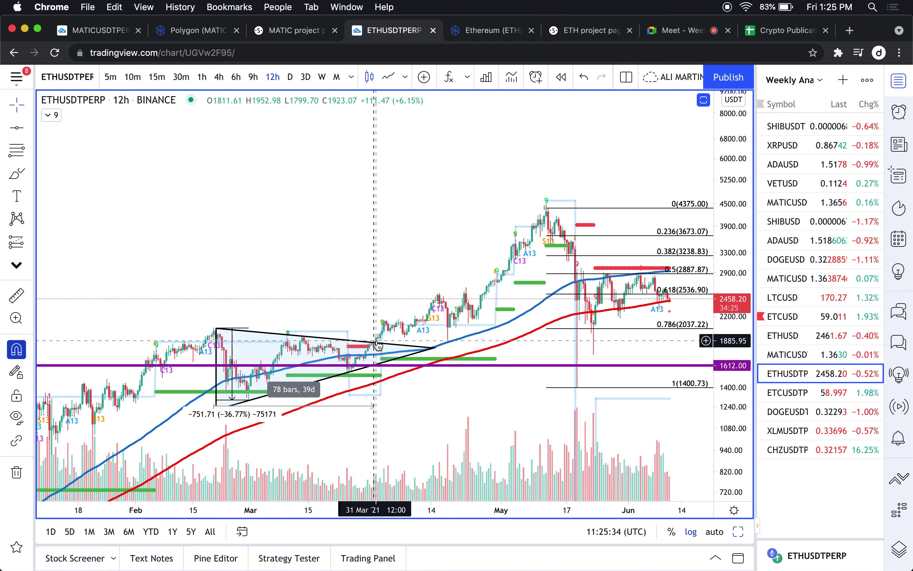
left_click(373, 259)
left_click(372, 260)
left_click_drag(751, 400, 739, 368)
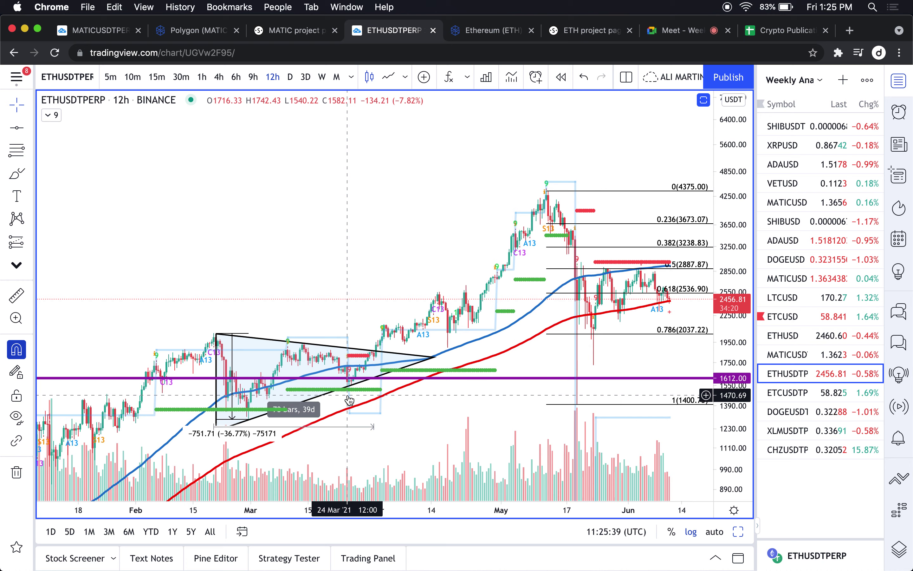
scroll(596, 403, "right", 5)
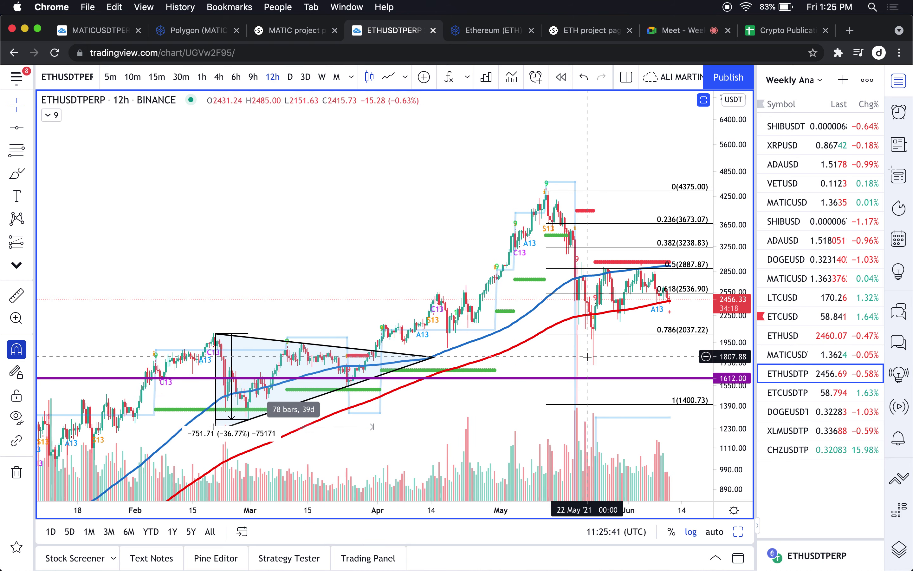
scroll(607, 408, "right", 2)
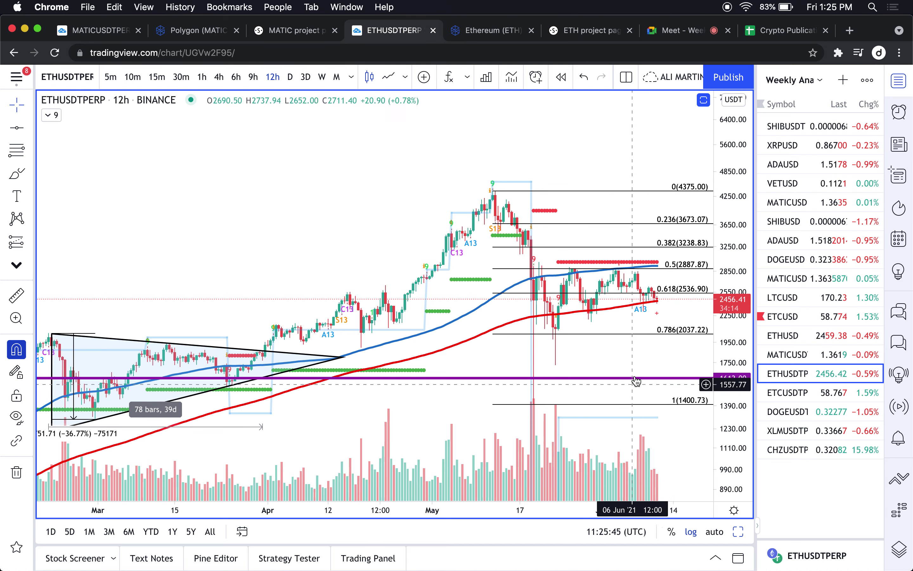
left_click_drag(640, 358, 632, 352)
scroll(637, 331, "left", 5)
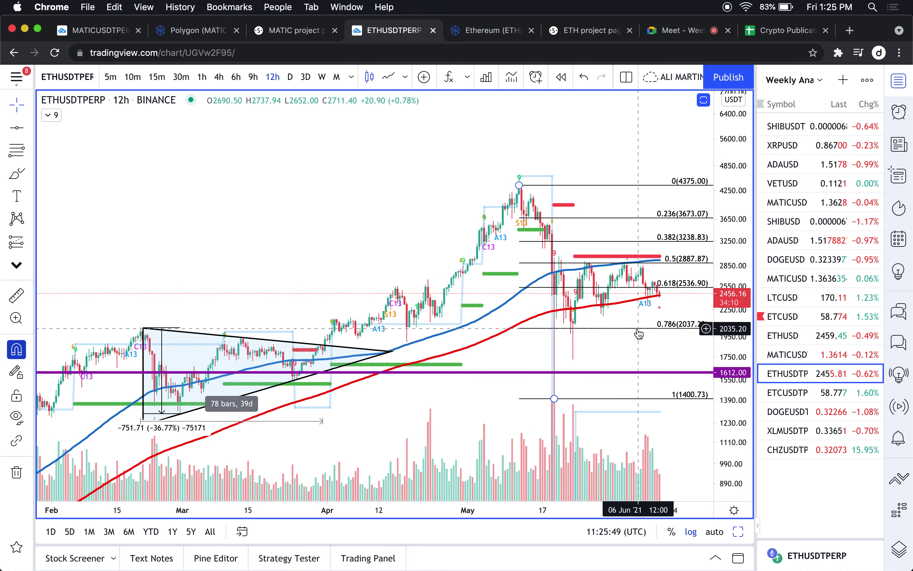
left_click(17, 130)
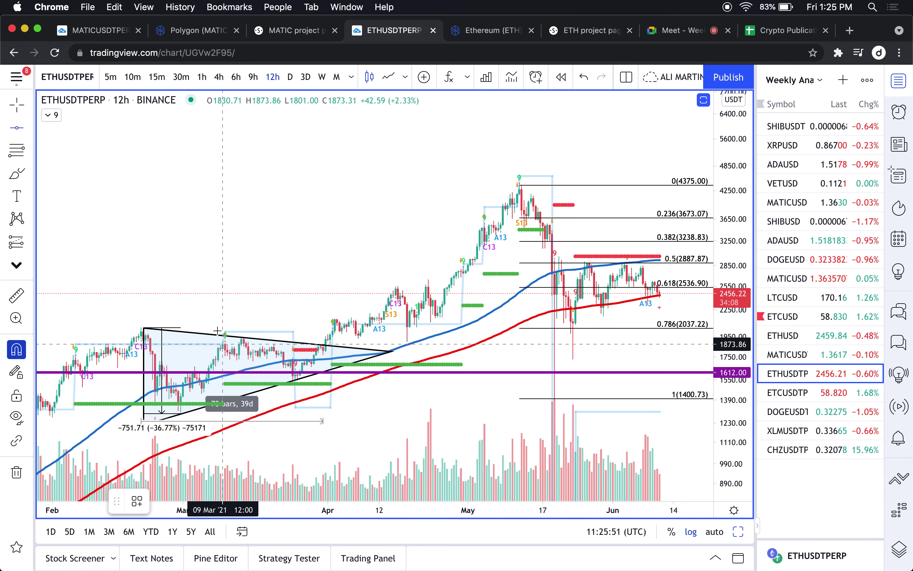
Draw a purple horizontal line from the triangle top and move it to 2027.80.
left_click_drag(143, 329, 290, 336)
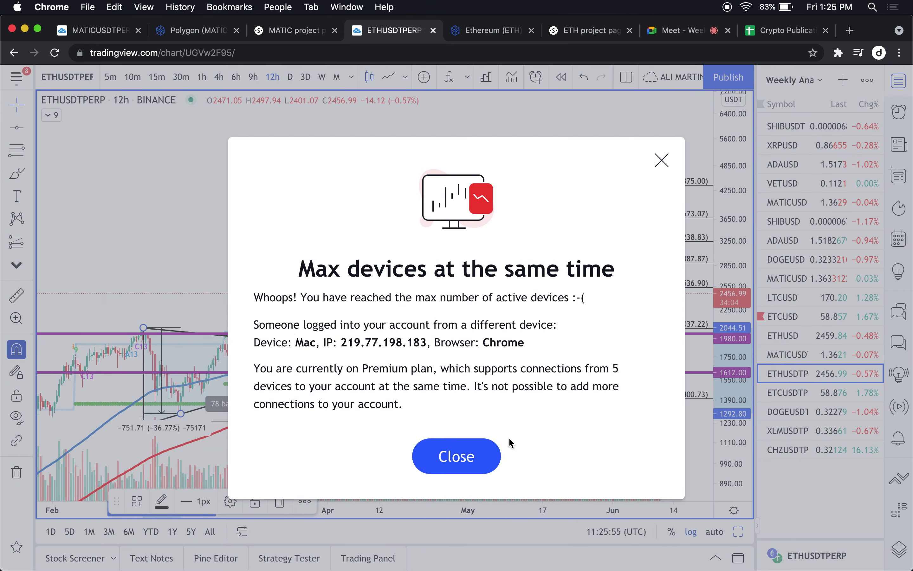
left_click(473, 471)
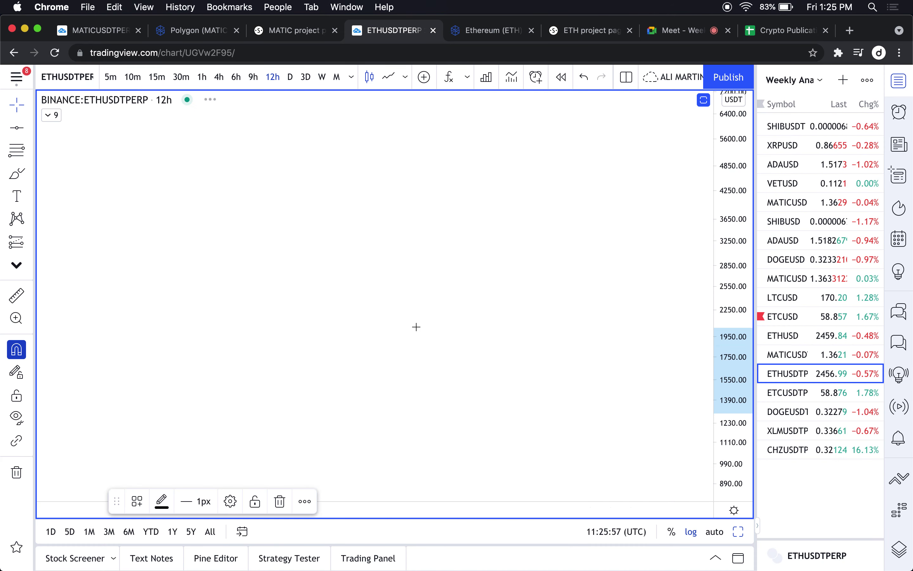
left_click(307, 332)
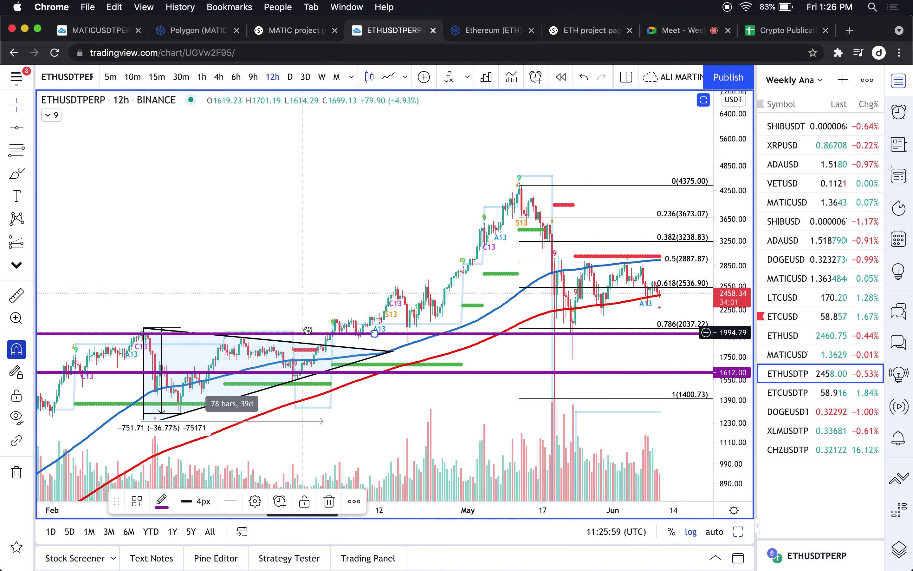
left_click_drag(308, 331, 317, 330)
left_click_drag(585, 365, 544, 385)
Zoom in on the May–June candles and rescale prices to about 1390–5100.
scroll(543, 386, "up", 6)
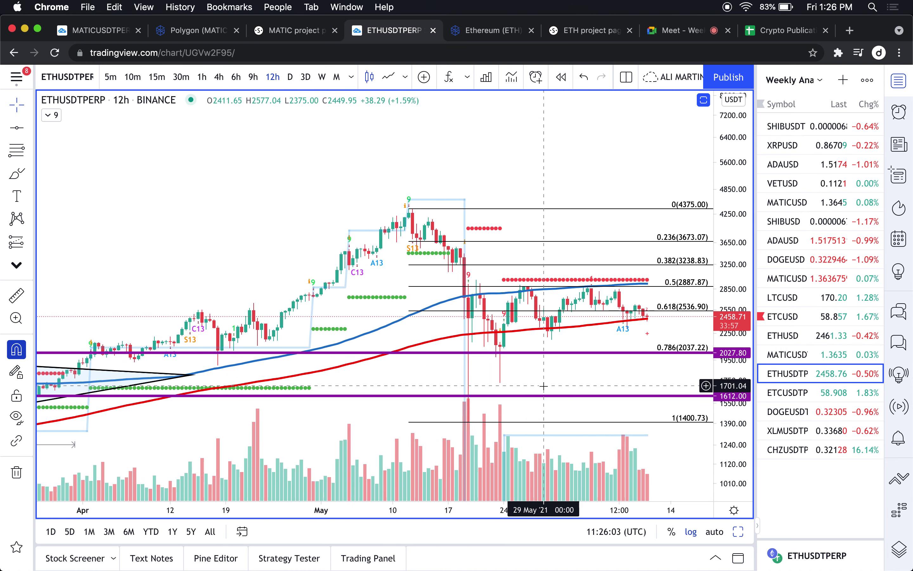
scroll(544, 386, "right", 5)
left_click_drag(734, 385, 734, 229)
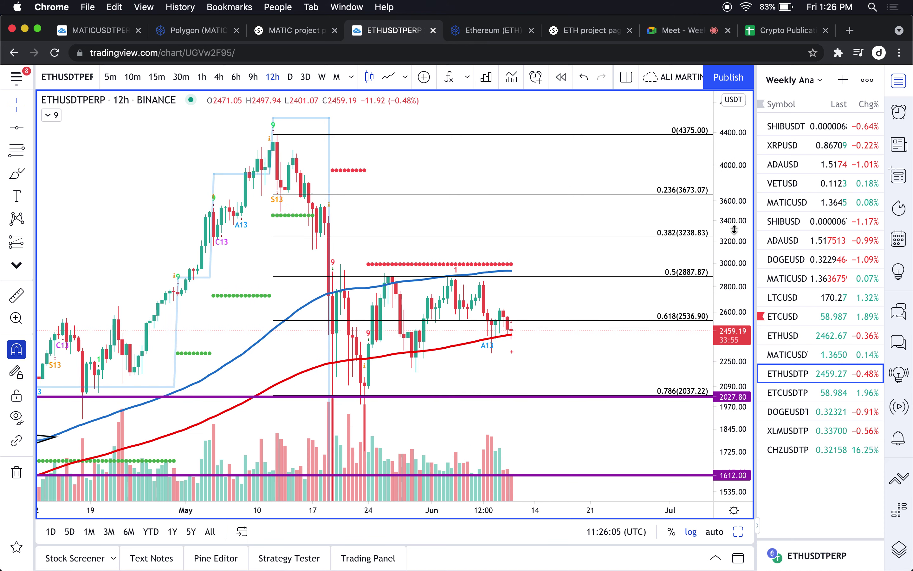
left_click_drag(742, 281, 740, 313)
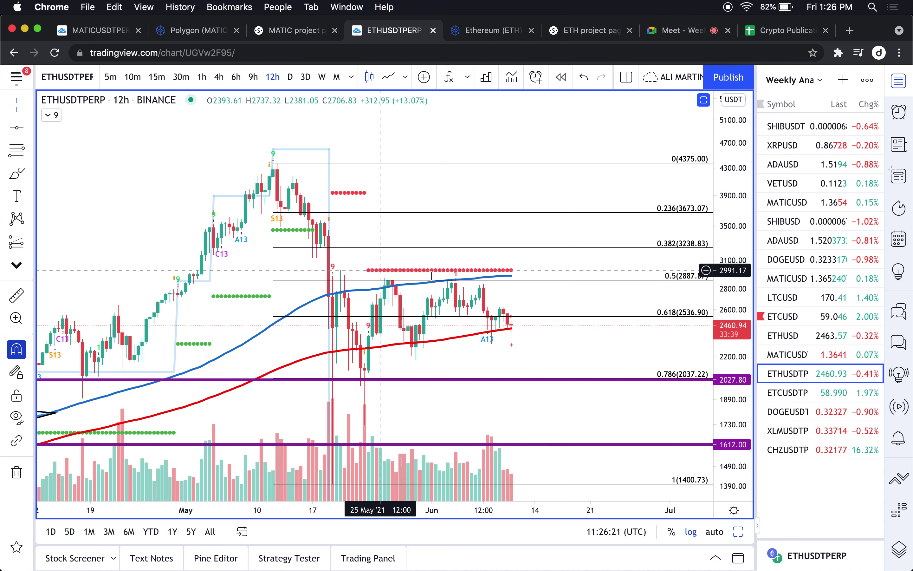
left_click(19, 177)
Brush an arrow rising toward 0.236 and loops circling the 0.5 level, then return to Meet.
mouse_move(521, 265)
left_mouse_down()
mouse_move(510, 289)
mouse_move(518, 261)
mouse_move(502, 266)
left_mouse_up()
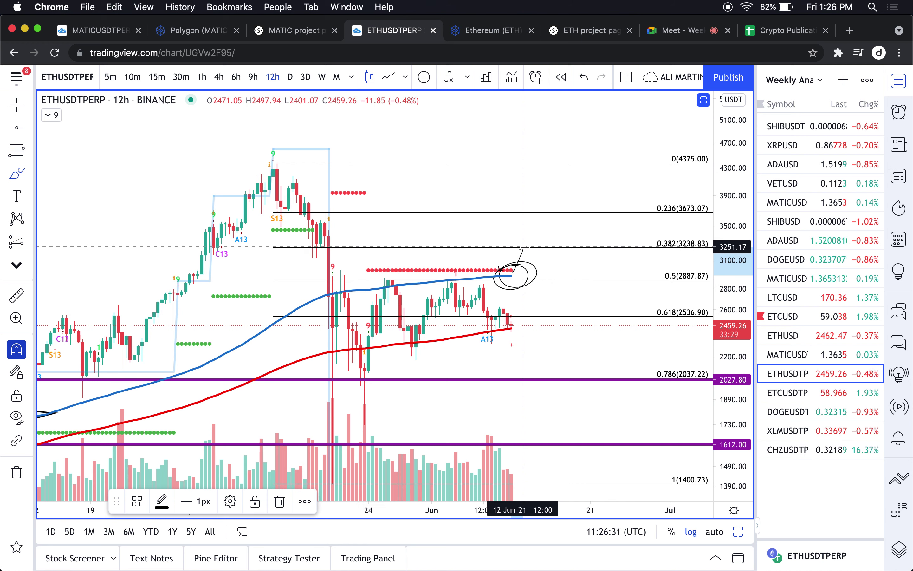
left_click_drag(524, 242, 538, 213)
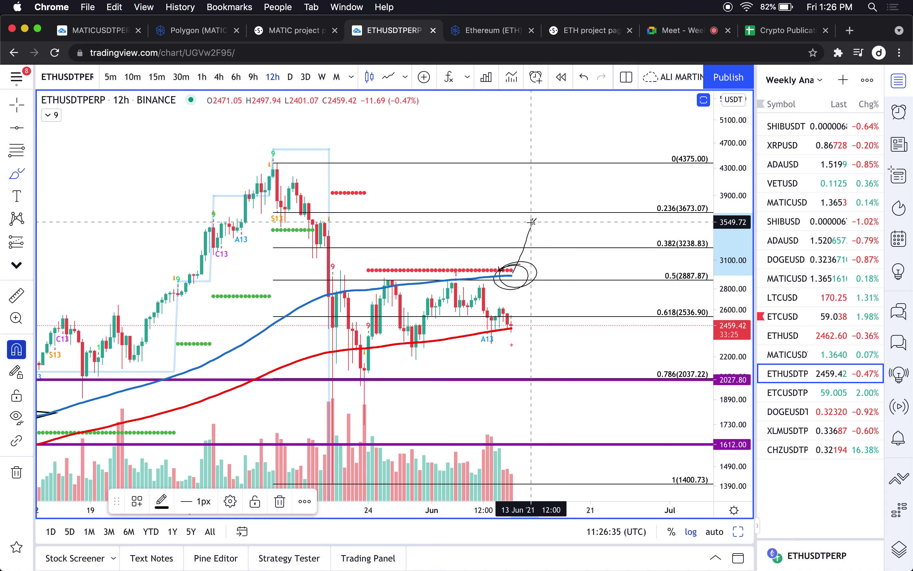
left_click_drag(523, 222, 522, 223)
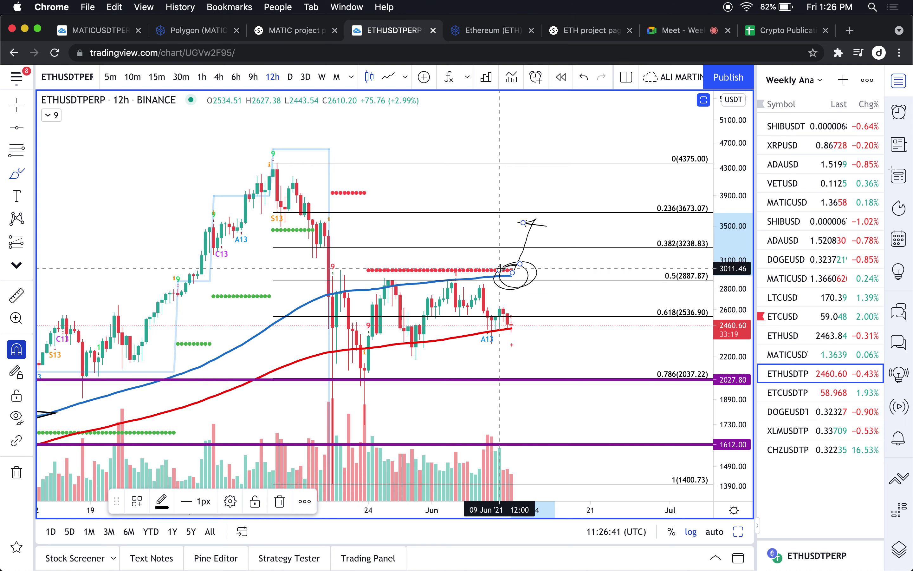
mouse_move(500, 269)
left_mouse_down()
mouse_move(517, 292)
mouse_move(543, 284)
left_mouse_up()
mouse_move(491, 267)
left_mouse_down()
mouse_move(476, 284)
mouse_move(517, 252)
mouse_move(516, 266)
left_mouse_up()
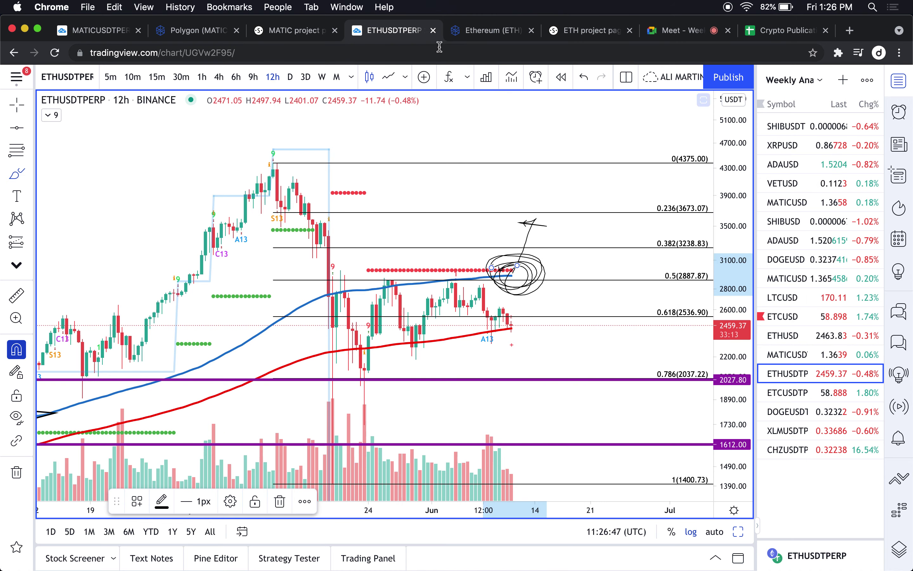
left_click(669, 34)
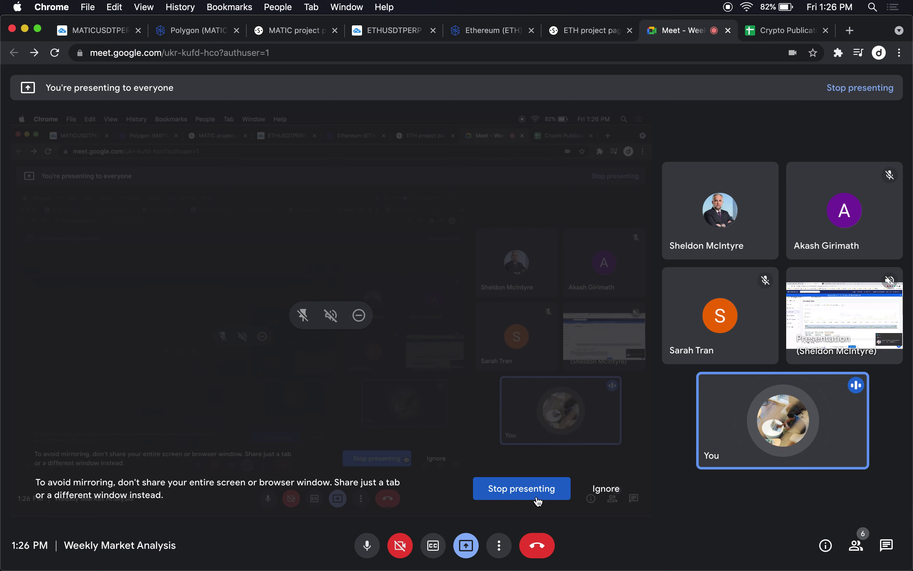
Stop presenting and remove the other participant's presentation from the call.
left_click(521, 488)
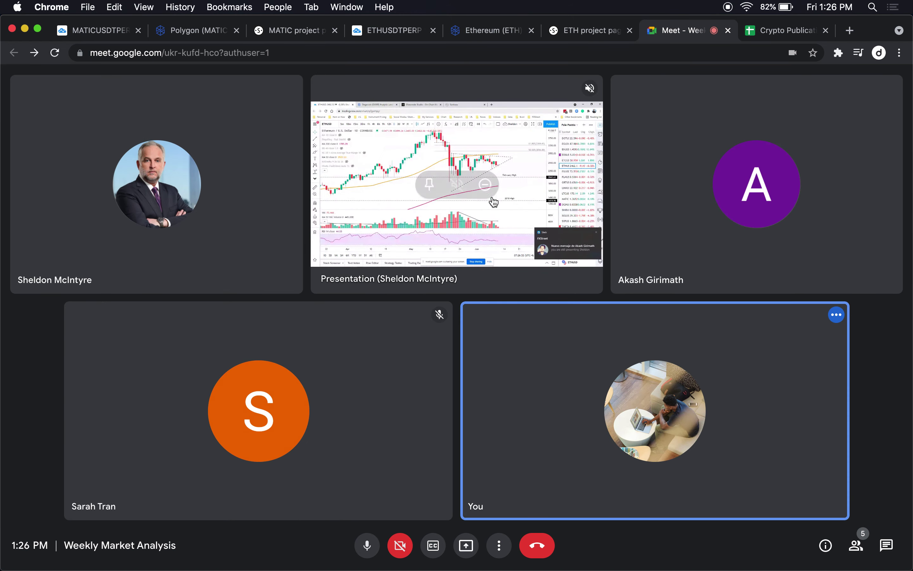
left_click(486, 184)
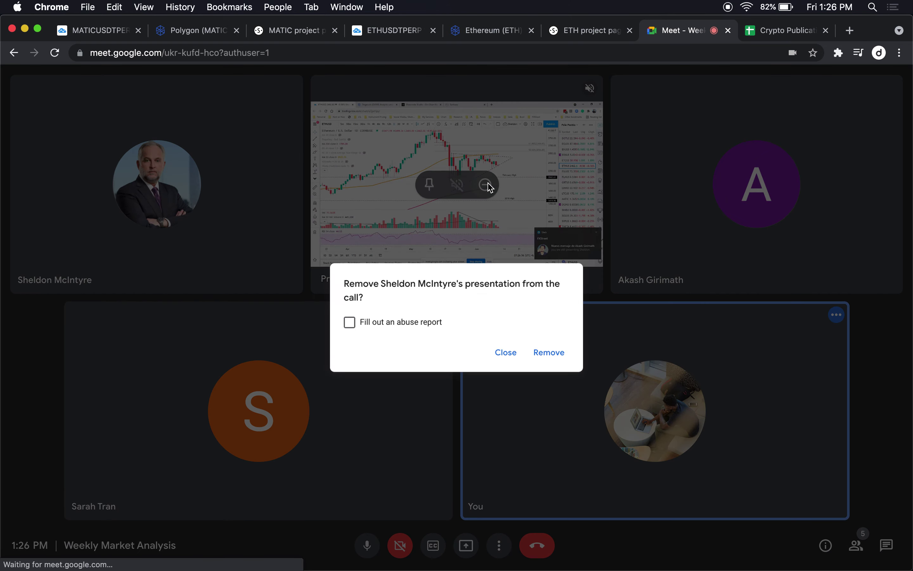
left_click(559, 352)
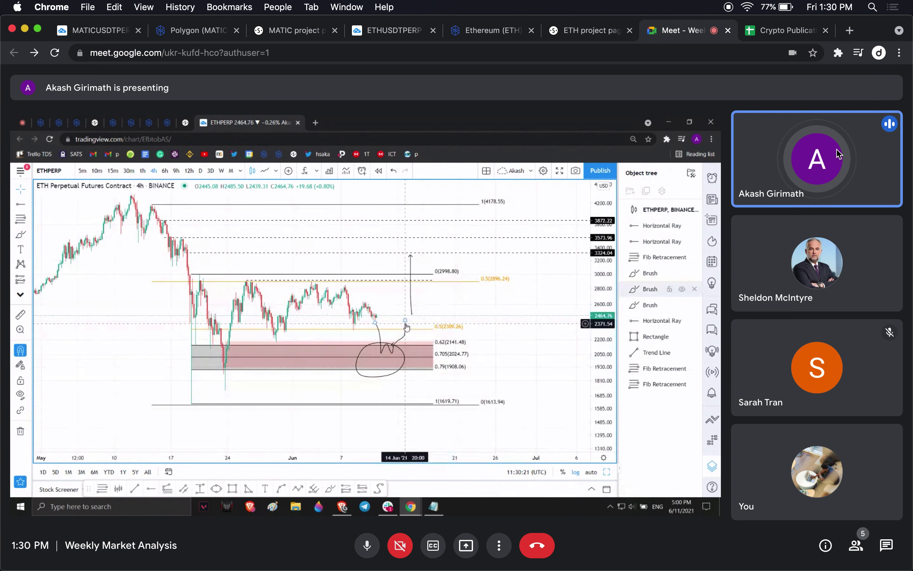
Watch the other participant's ETH 4h chart presentation, then go back to the ETHUSDTPERP chart.
mouse_move(469, 449)
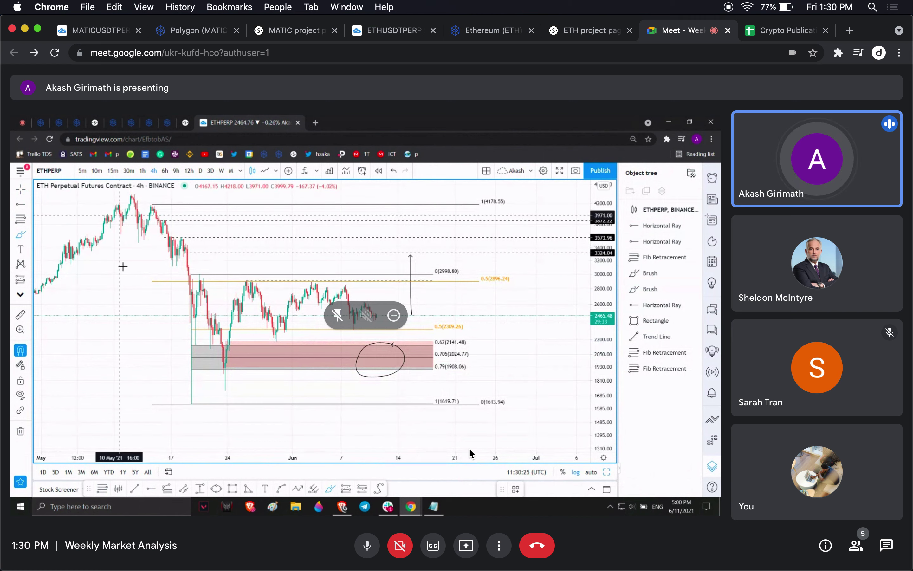
mouse_move(817, 369)
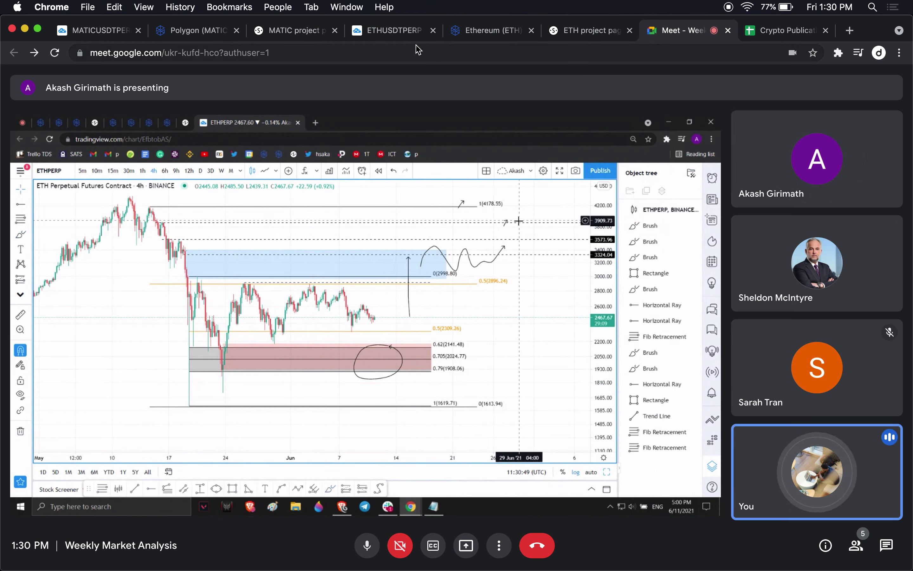
left_click(407, 39)
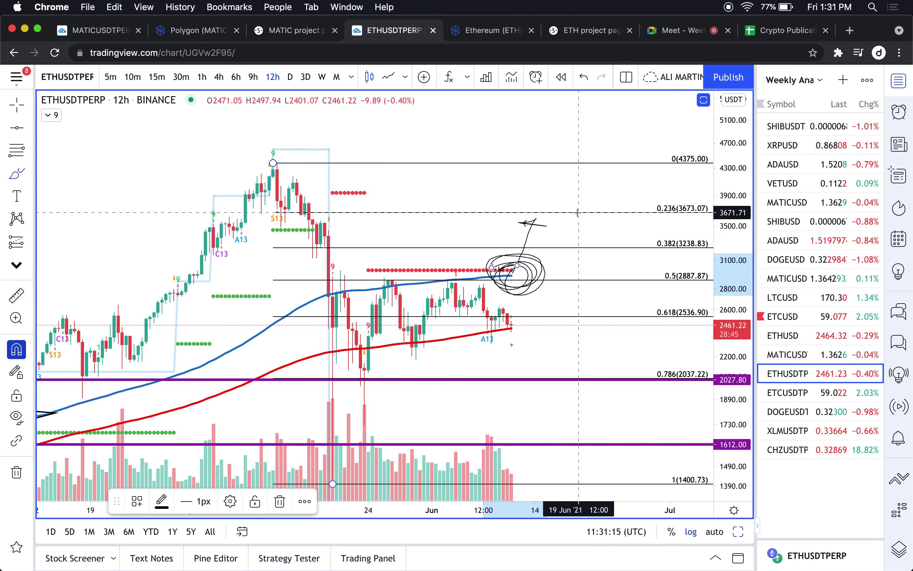
scroll(581, 278, "left", 3)
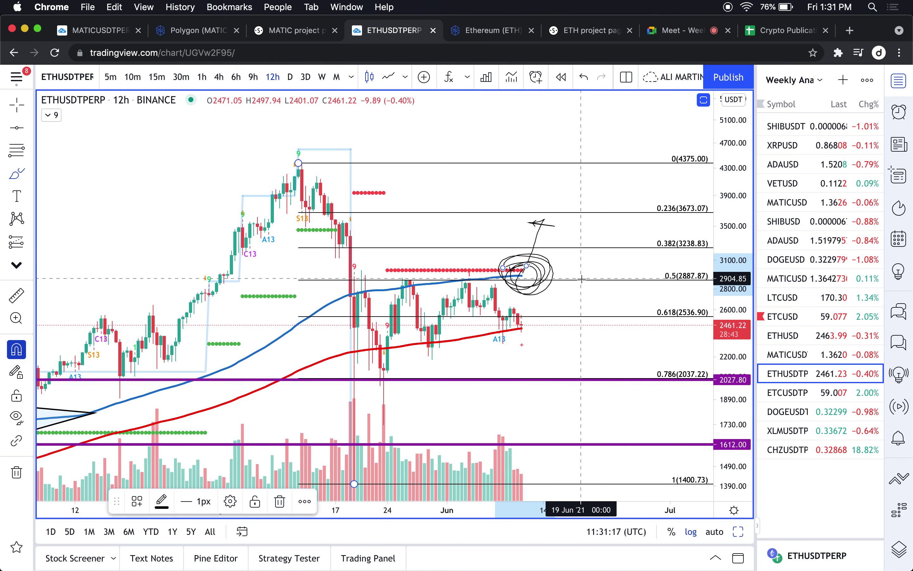
scroll(581, 302, "up", 3)
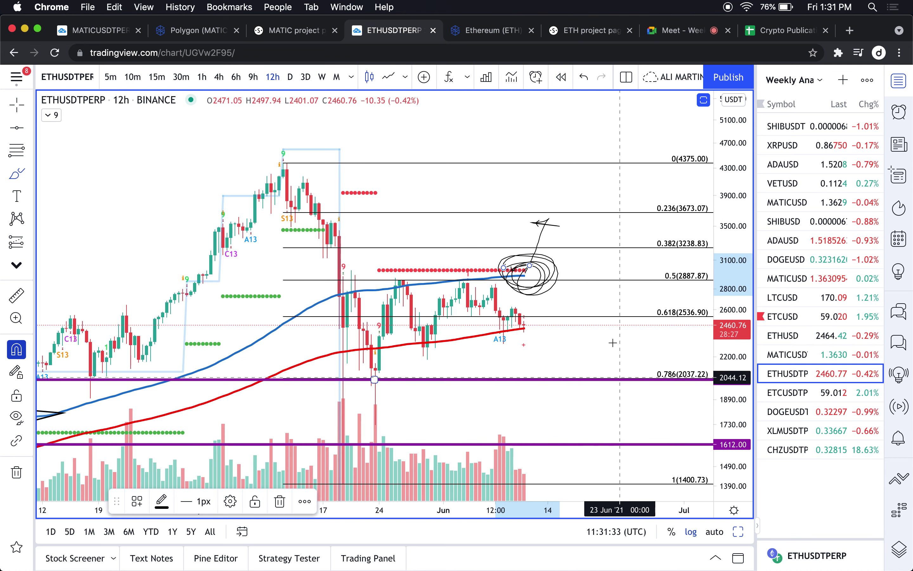
left_click(543, 248)
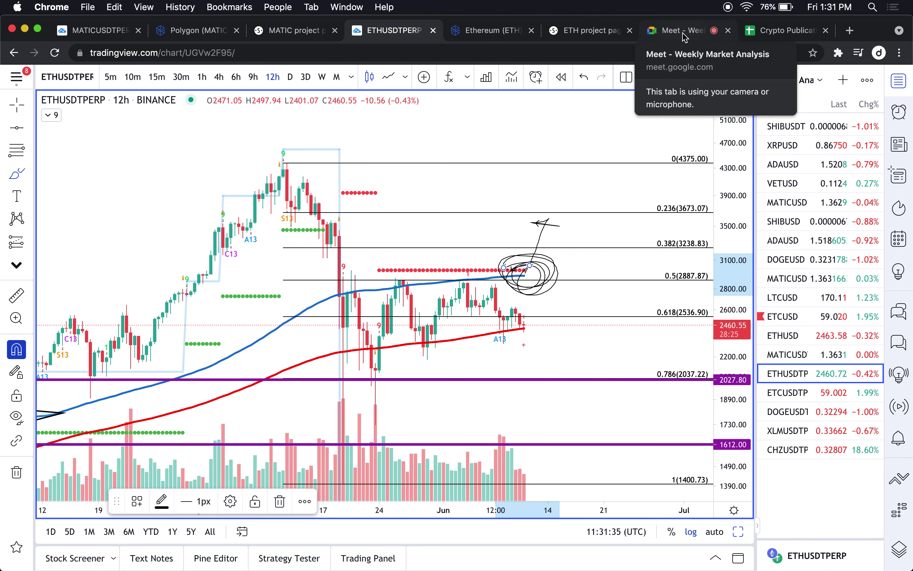